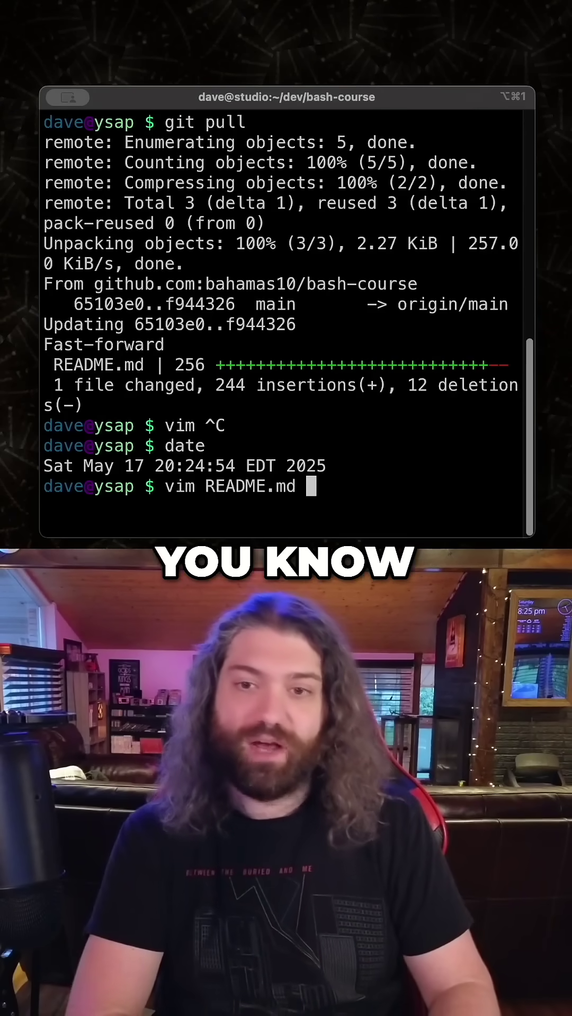
# - Open README.md in Vim and skim from the High-level Overview down to the Course Outline
pyautogui.press('Return')
pyautogui.press('j')
pyautogui.press('g')
pyautogui.press('g')
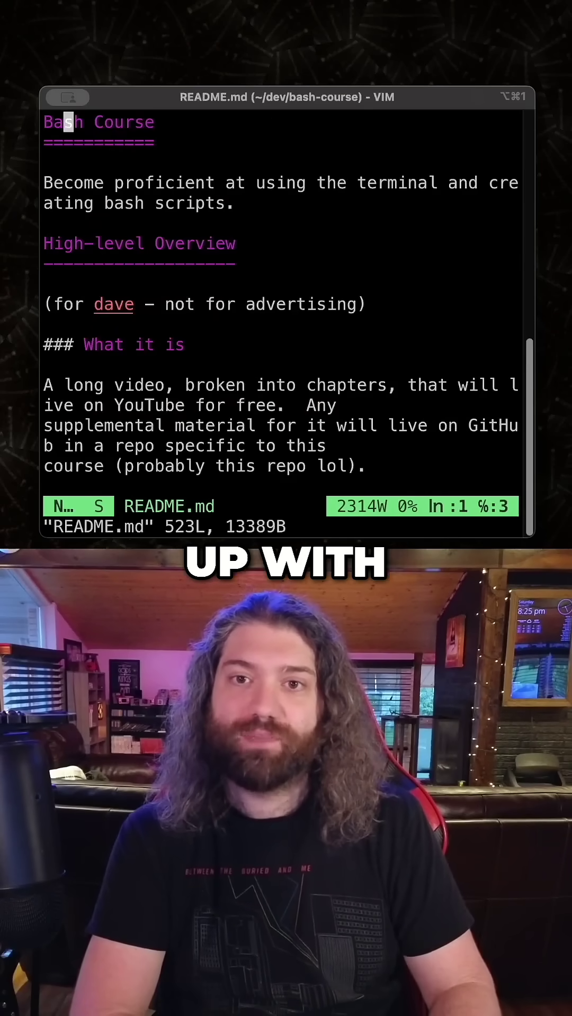
pyautogui.press('j')
pyautogui.press('j')
pyautogui.press('j')
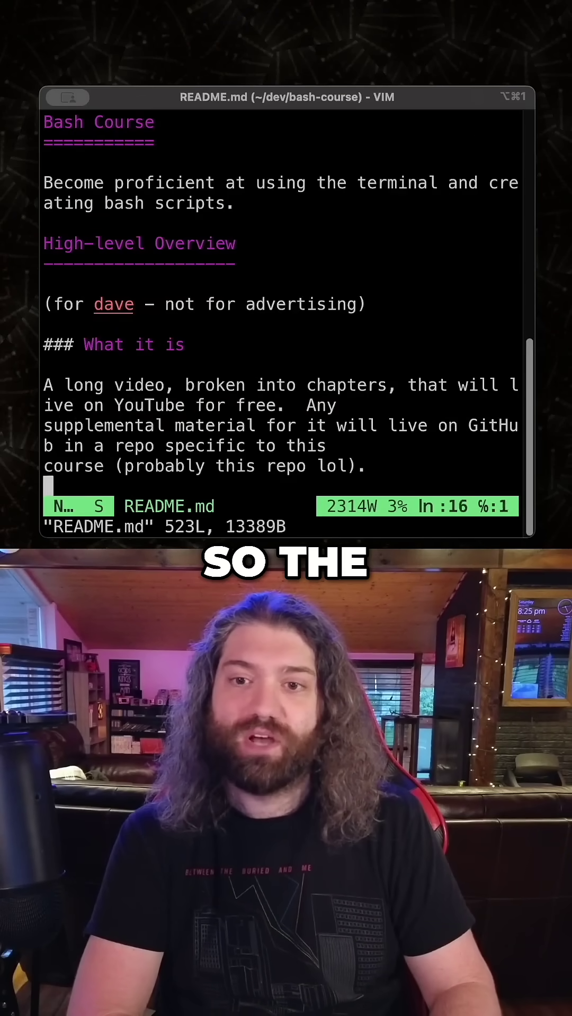
pyautogui.press('j')
pyautogui.press('j')
pyautogui.press('j')
pyautogui.press('j')
pyautogui.press('j')
pyautogui.press('j')
pyautogui.press('j')
pyautogui.press('j')
pyautogui.press('j')
pyautogui.press('j')
pyautogui.press('j')
pyautogui.press('j')
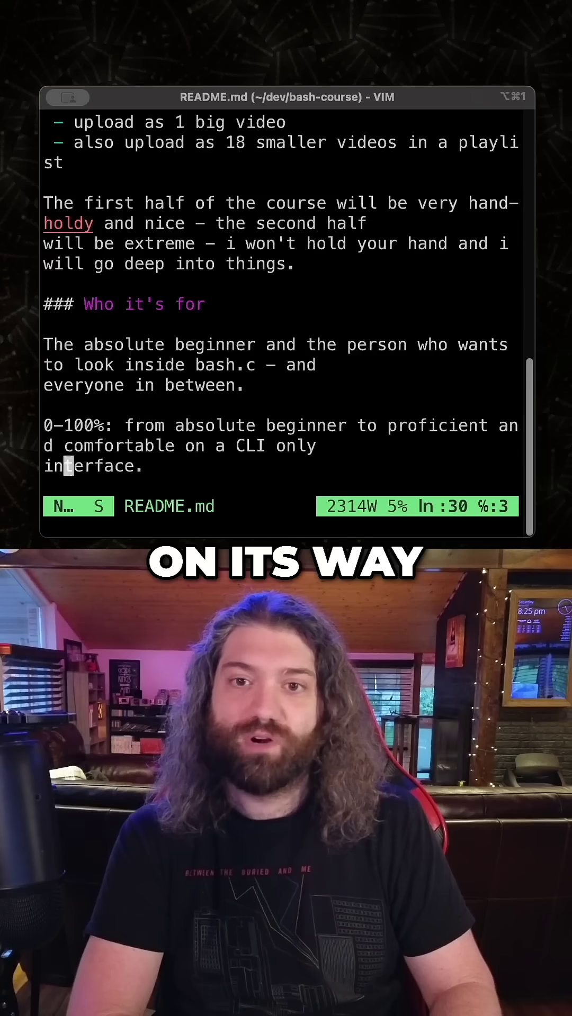
pyautogui.press('j')
pyautogui.press('j')
pyautogui.press('j')
pyautogui.press('j')
pyautogui.press('j')
pyautogui.press('j')
pyautogui.press('j')
pyautogui.press('z')
pyautogui.press('t')
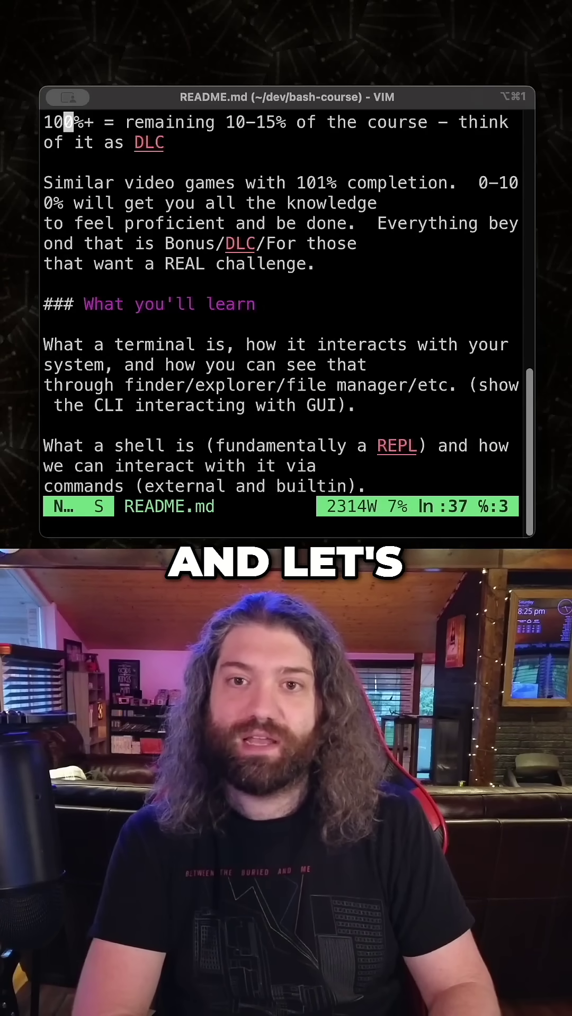
pyautogui.hotkey('ctrl', 'f')
pyautogui.hotkey('ctrl', 'f')
pyautogui.hotkey('ctrl', 'f')
pyautogui.hotkey('ctrl', 'f')
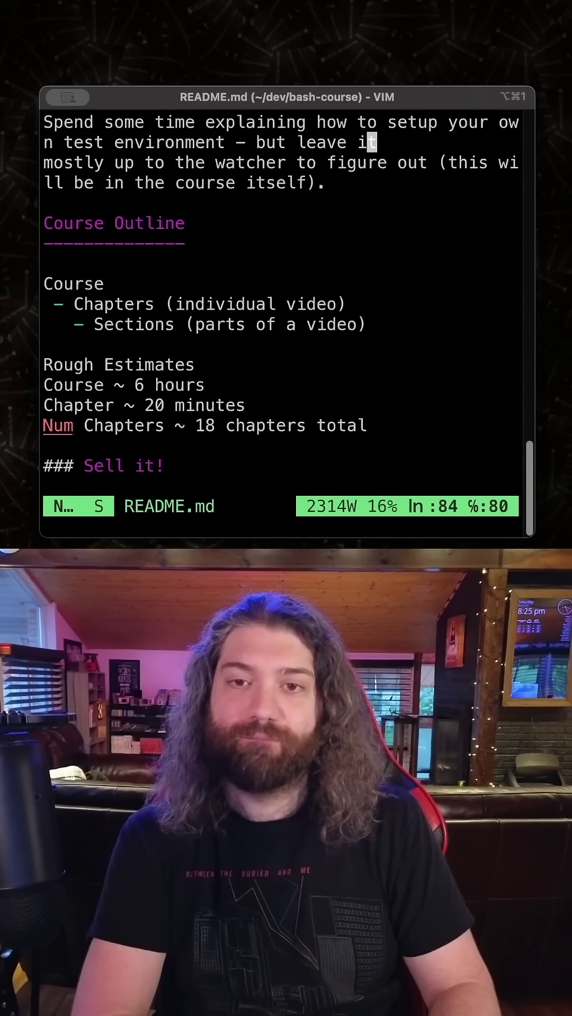
# - Skim the Sell it!, Basics, manual and File Permissions sections down to the script argument examples
pyautogui.press('j')
pyautogui.press('j')
pyautogui.press('j')
pyautogui.press('j')
pyautogui.press('j')
pyautogui.press('j')
pyautogui.press('j')
pyautogui.press('j')
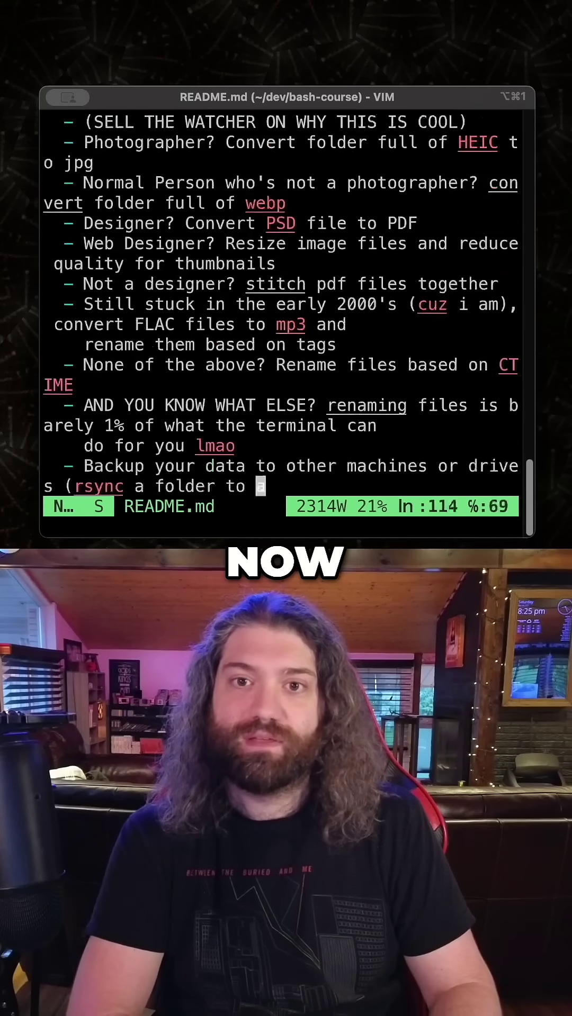
pyautogui.press('j')
pyautogui.press('j')
pyautogui.press('j')
pyautogui.press('j')
pyautogui.press('j')
pyautogui.press('j')
pyautogui.press('j')
pyautogui.press('j')
pyautogui.press('j')
pyautogui.press('j')
pyautogui.press('j')
pyautogui.press('j')
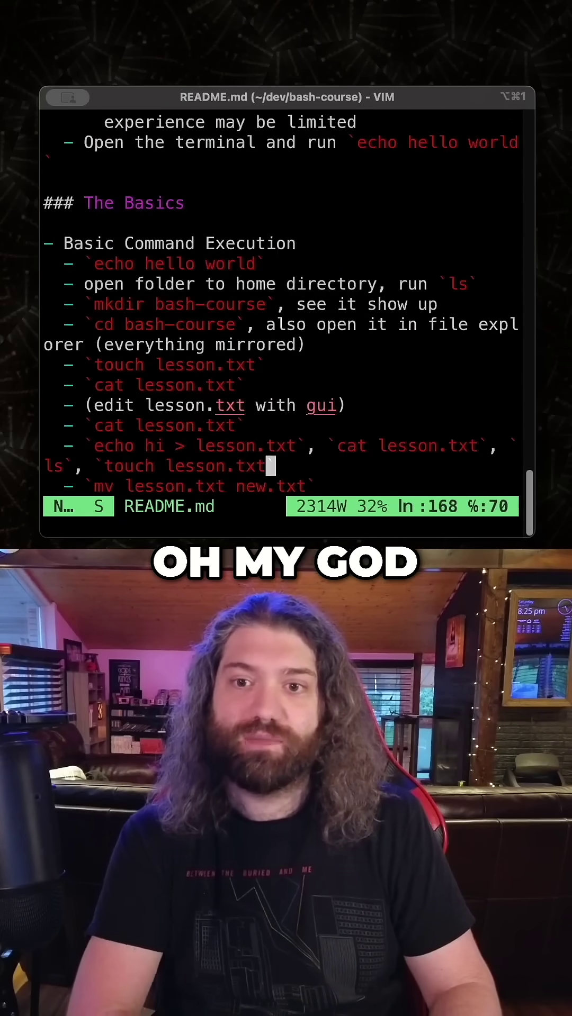
pyautogui.press('j')
pyautogui.press('j')
pyautogui.press('j')
pyautogui.press('j')
pyautogui.press('j')
pyautogui.press('j')
pyautogui.press('j')
pyautogui.press('j')
pyautogui.press('j')
pyautogui.press('j')
pyautogui.press('j')
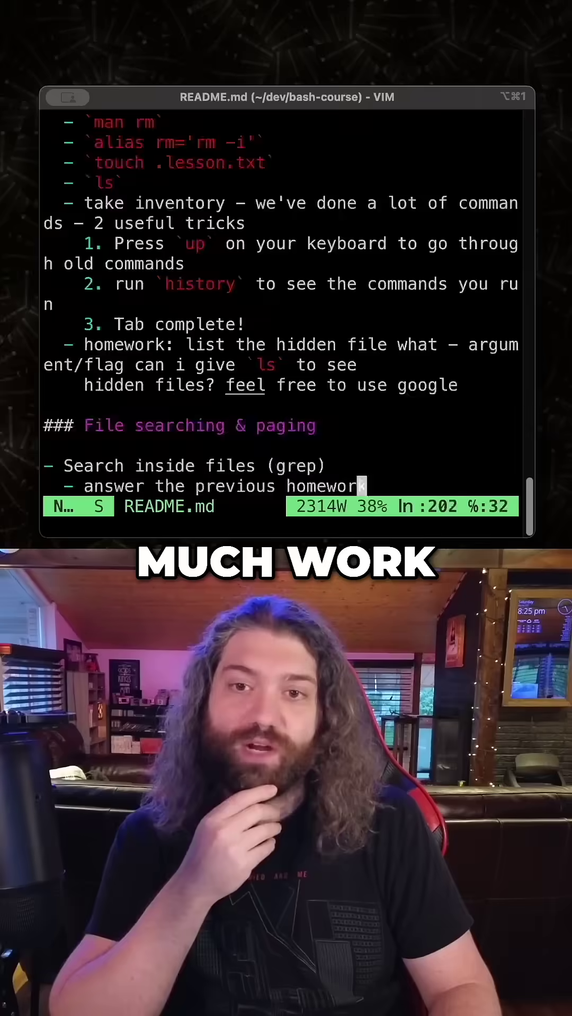
pyautogui.press('j')
pyautogui.press('j')
pyautogui.press('j')
pyautogui.press('j')
pyautogui.press('j')
pyautogui.press('j')
pyautogui.press('k')
pyautogui.press('z')
pyautogui.press('t')
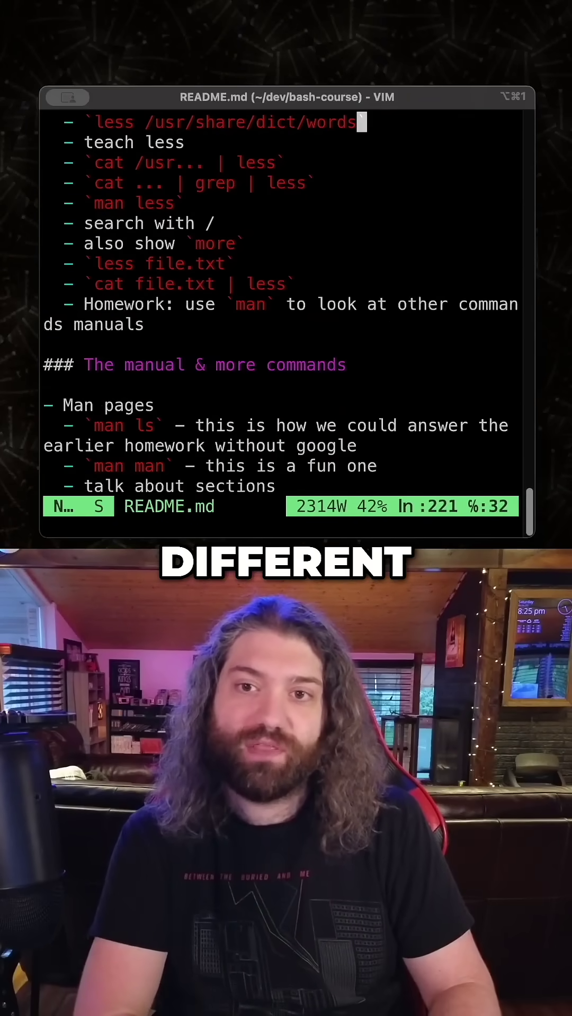
pyautogui.press('j')
pyautogui.press('j')
pyautogui.press('j')
pyautogui.press('j')
pyautogui.press('j')
pyautogui.press('j')
pyautogui.press('j')
pyautogui.press('j')
pyautogui.press('j')
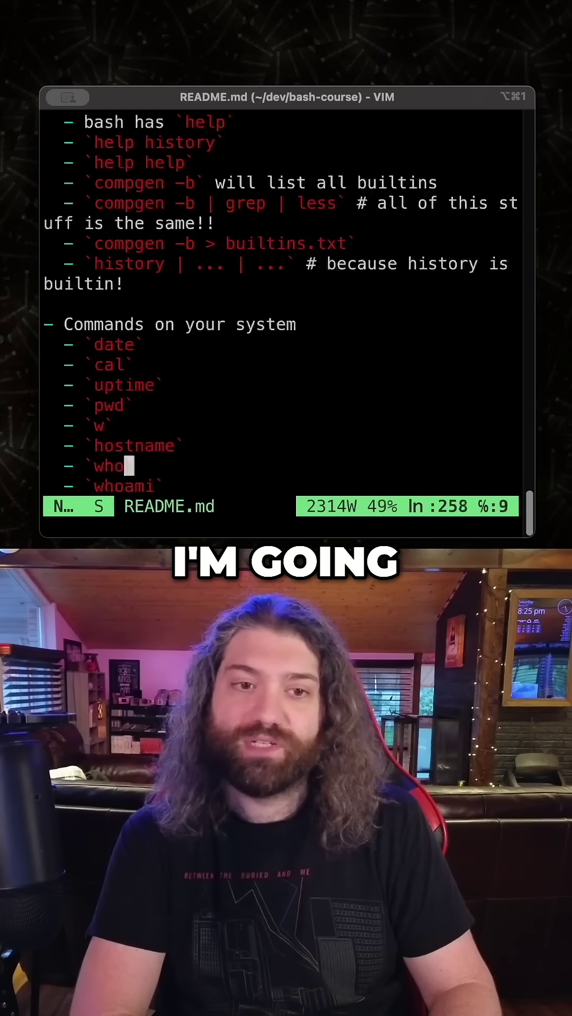
pyautogui.press('j')
pyautogui.press('j')
pyautogui.press('j')
pyautogui.press('j')
pyautogui.press('j')
pyautogui.press('j')
pyautogui.press('j')
pyautogui.press('z')
pyautogui.press('t')
pyautogui.press('j')
pyautogui.press('j')
pyautogui.press('j')
pyautogui.press('z')
pyautogui.press('t')
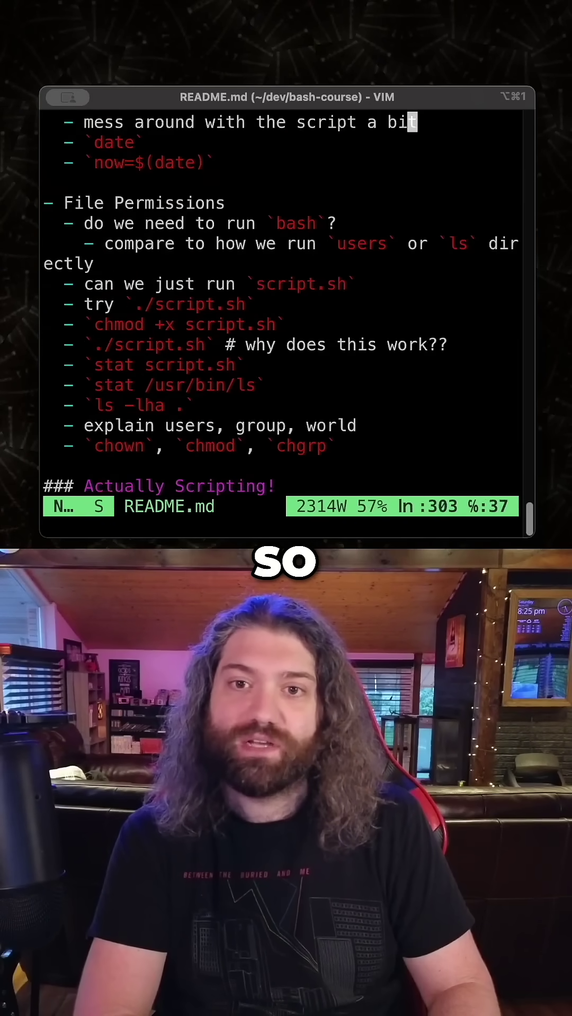
pyautogui.press('j')
pyautogui.press('j')
pyautogui.press('j')
pyautogui.press('j')
pyautogui.press('j')
pyautogui.press('j')
pyautogui.press('j')
pyautogui.press('j')
pyautogui.press('j')
pyautogui.press('j')
pyautogui.press('j')
pyautogui.press('j')
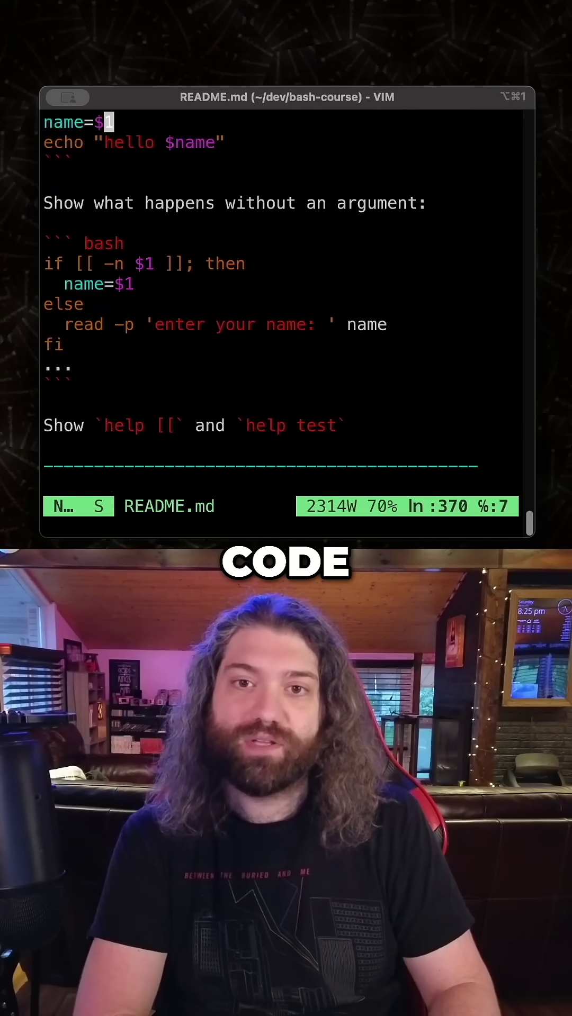
pyautogui.press('j')
pyautogui.press('j')
pyautogui.press('j')
pyautogui.press('j')
pyautogui.press('j')
pyautogui.press('j')
pyautogui.press('j')
pyautogui.press('j')
pyautogui.press('j')
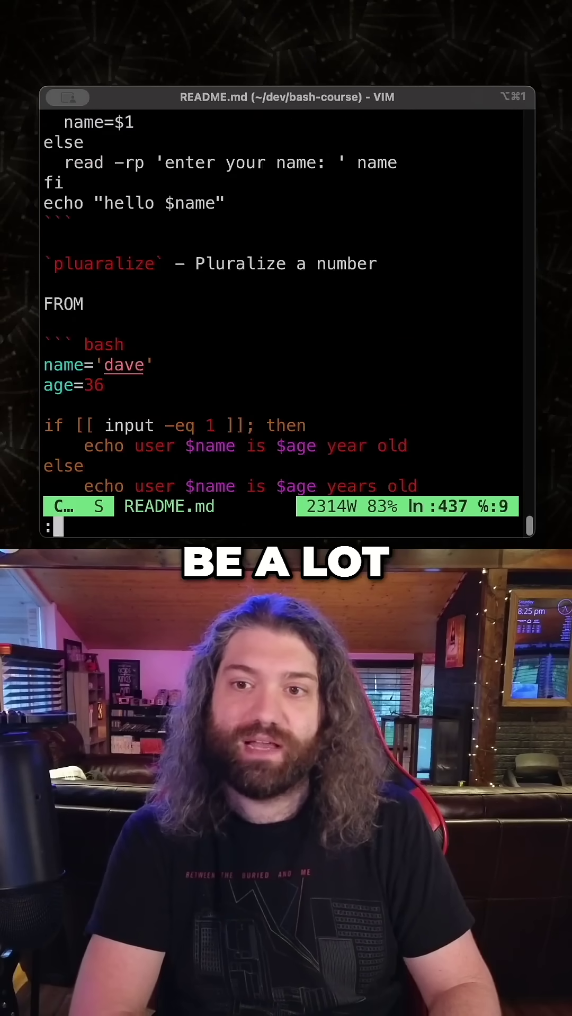
pyautogui.write(':q')
# - Leave Vim and run the section counter on README.md, which lists 40 sections
pyautogui.press('Return')
pyautogui.write('wc -l < README.md')
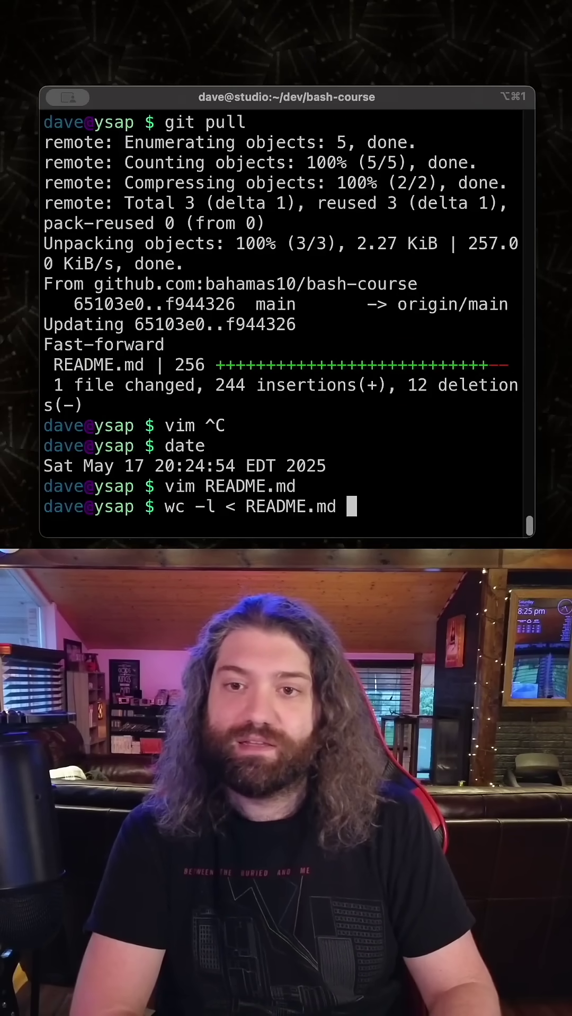
pyautogui.hotkey('ctrl', 'l')
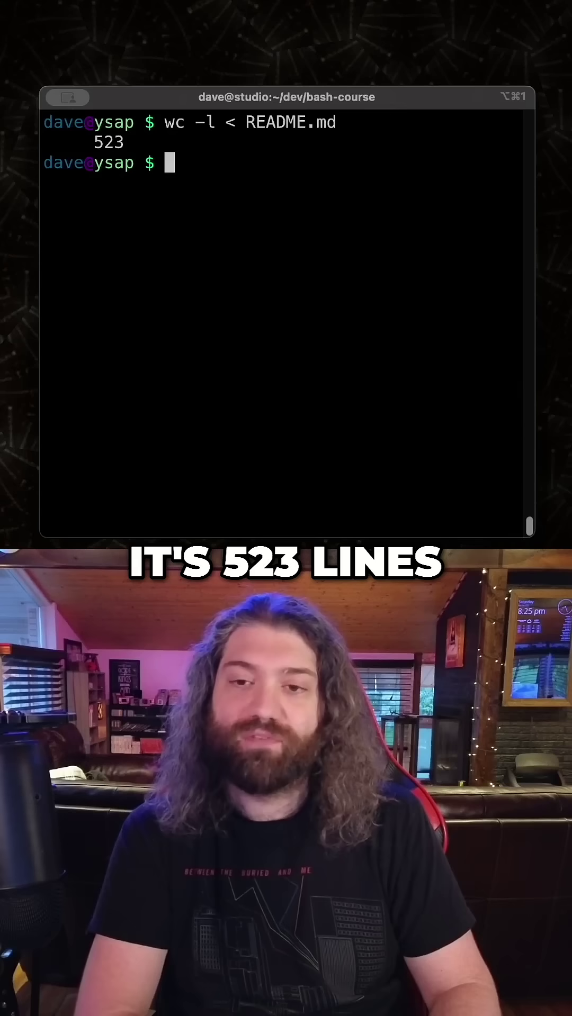
pyautogui.write('./count-sections< R')
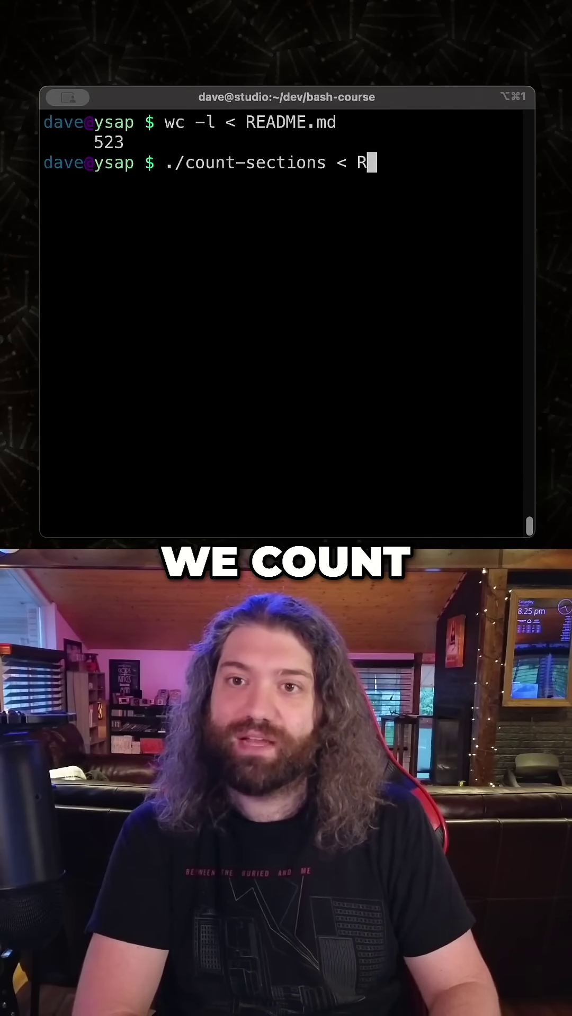
pyautogui.press('Tab')
pyautogui.press('Return')
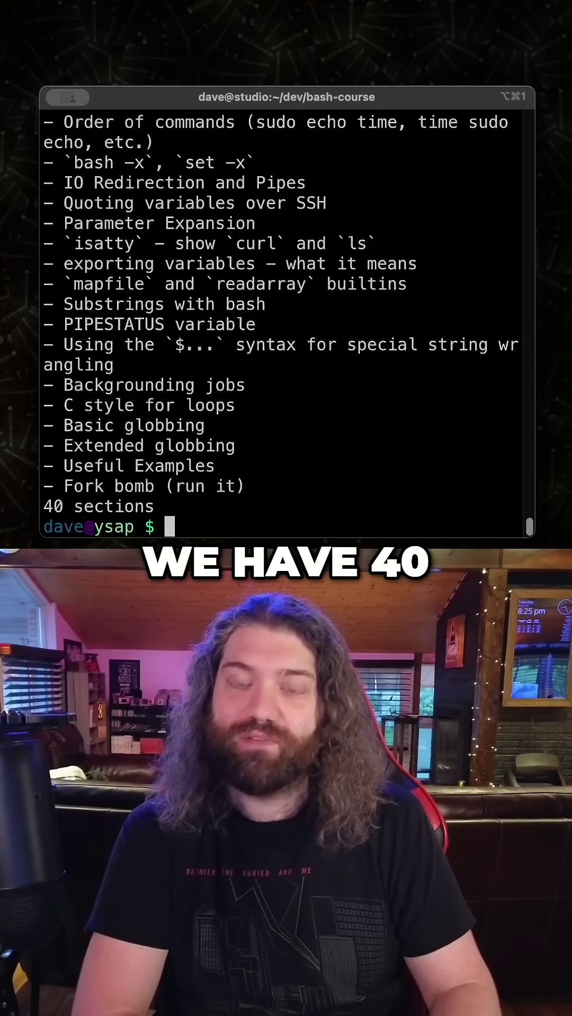